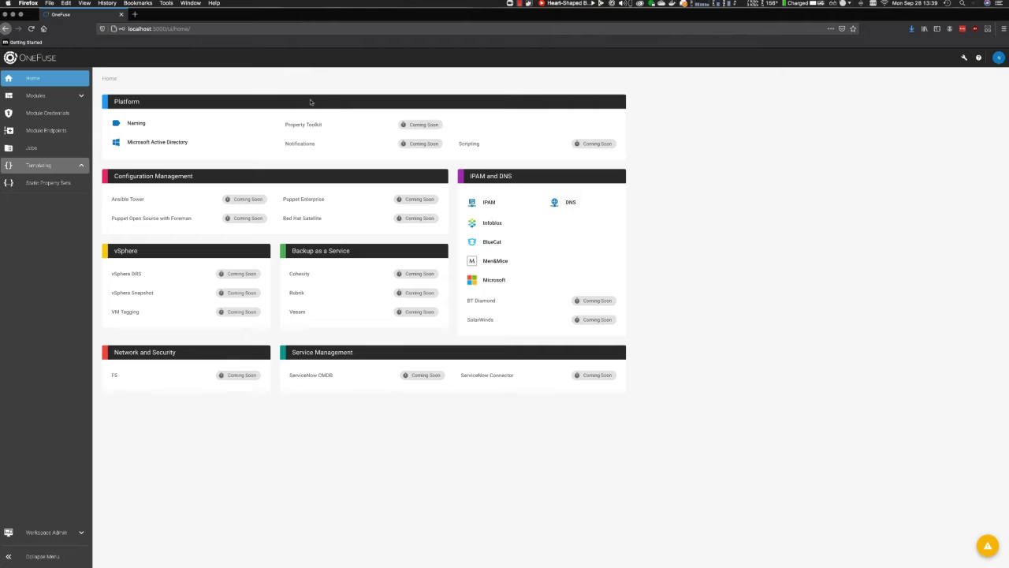
Start a new static property set named "production" with the description "production use-cases".
click(35, 186)
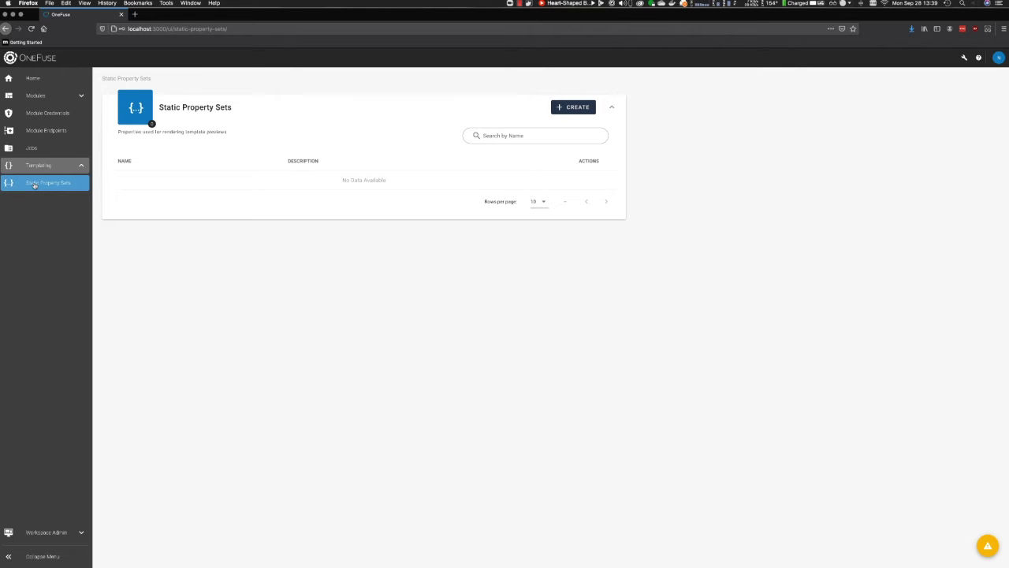
click(572, 110)
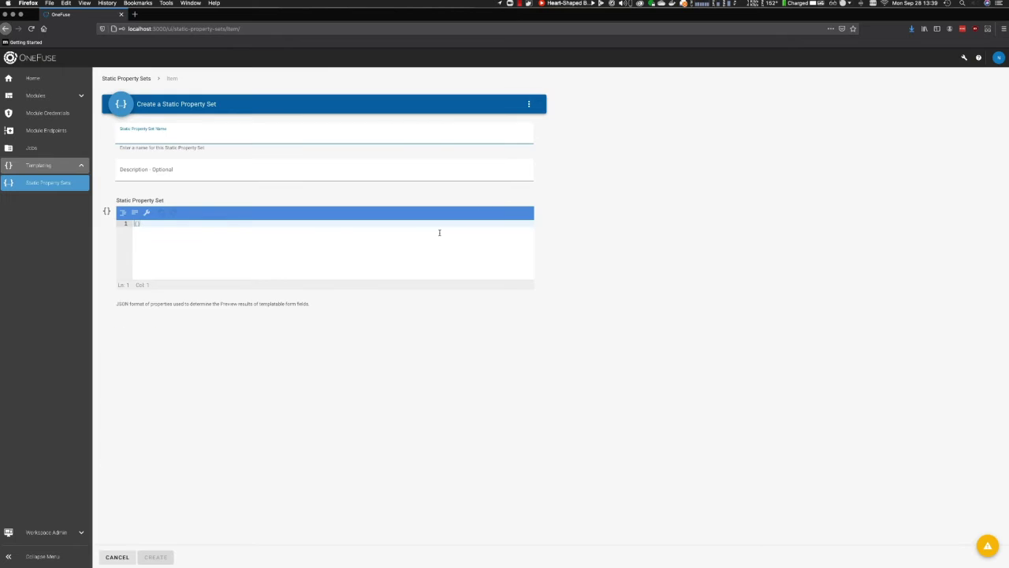
text(production)
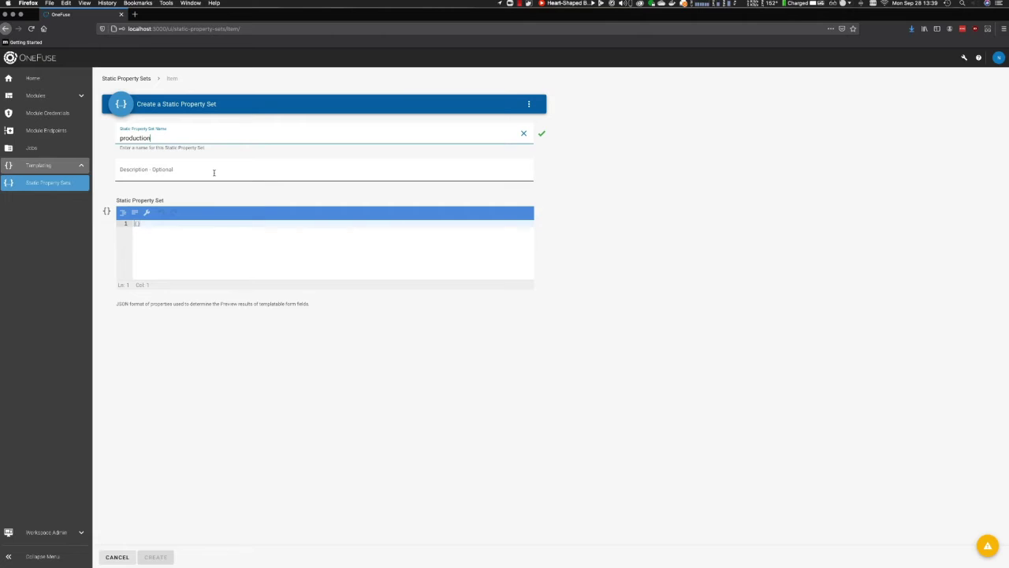
click(214, 172)
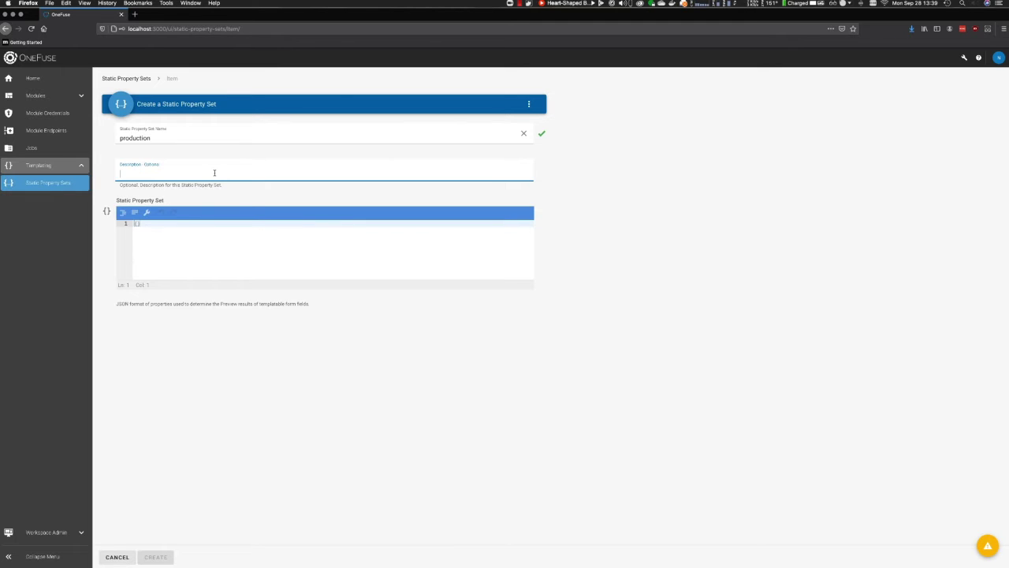
text(production use-cases)
Add the properties nameDatacenter with value "rdu" and nameEnv with value "prod" to the production set's JSON.
click(168, 232)
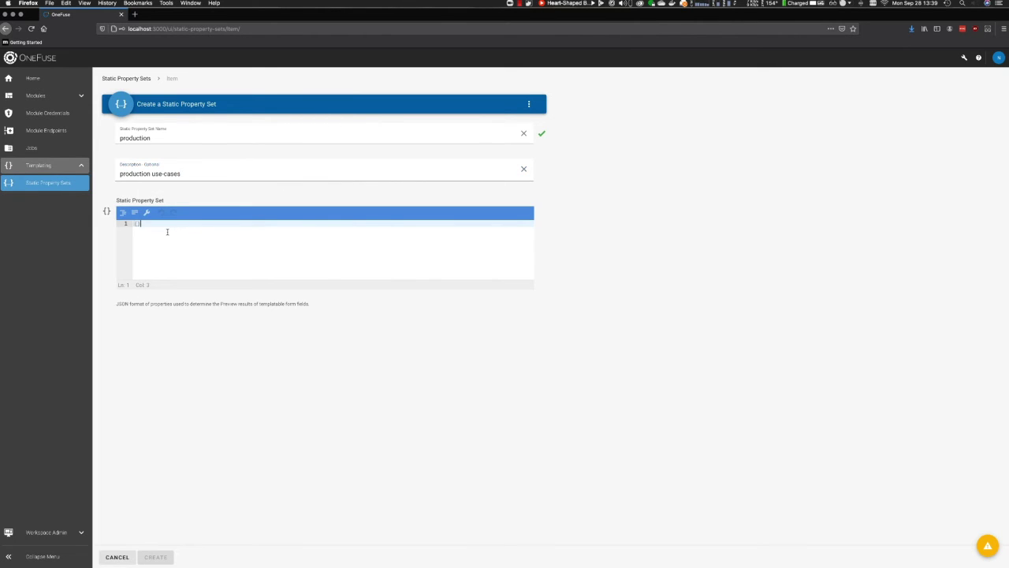
key(Left)
key(Return)
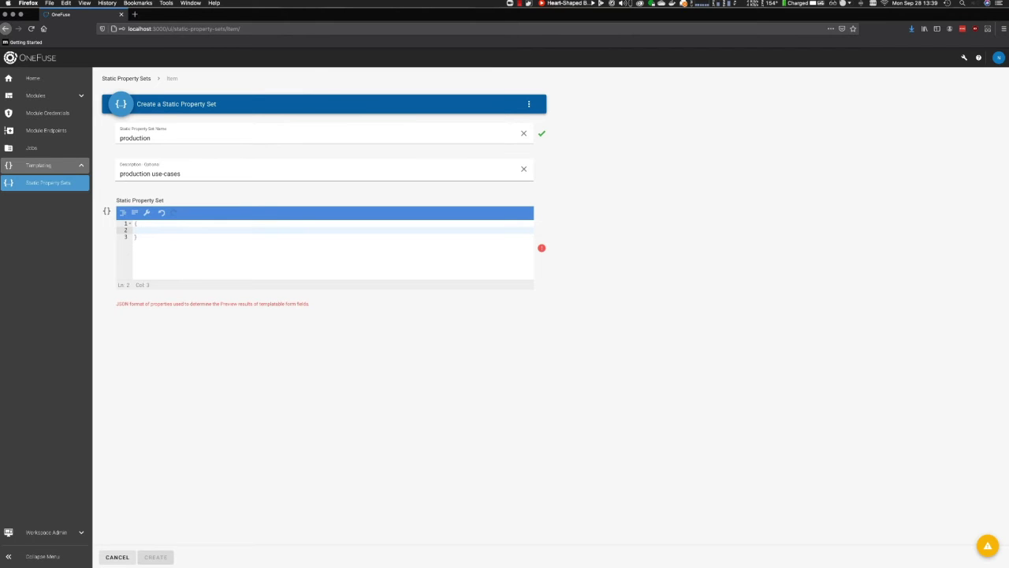
text("nameDatacenter": ")
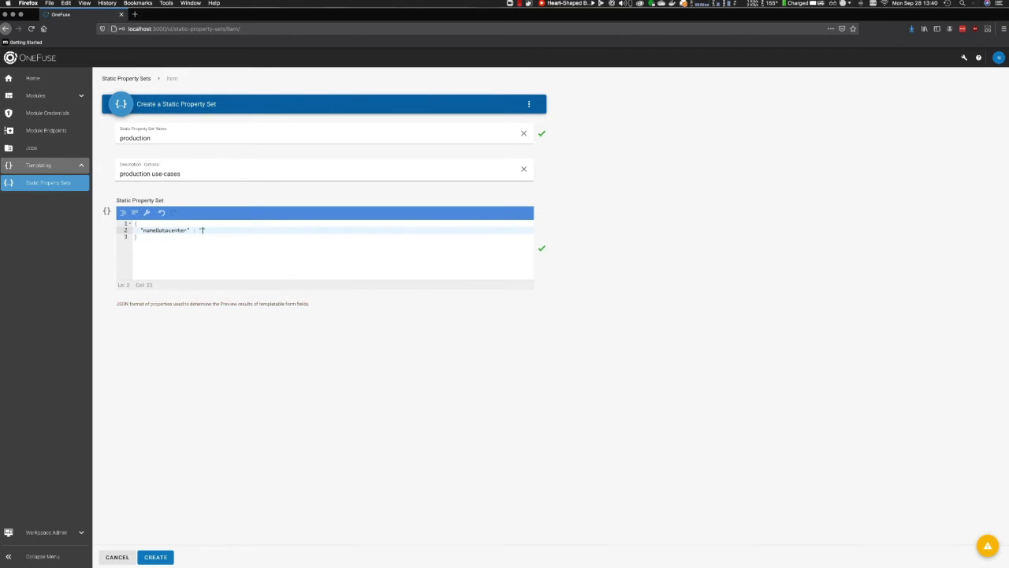
text(rdu",)
key(Return)
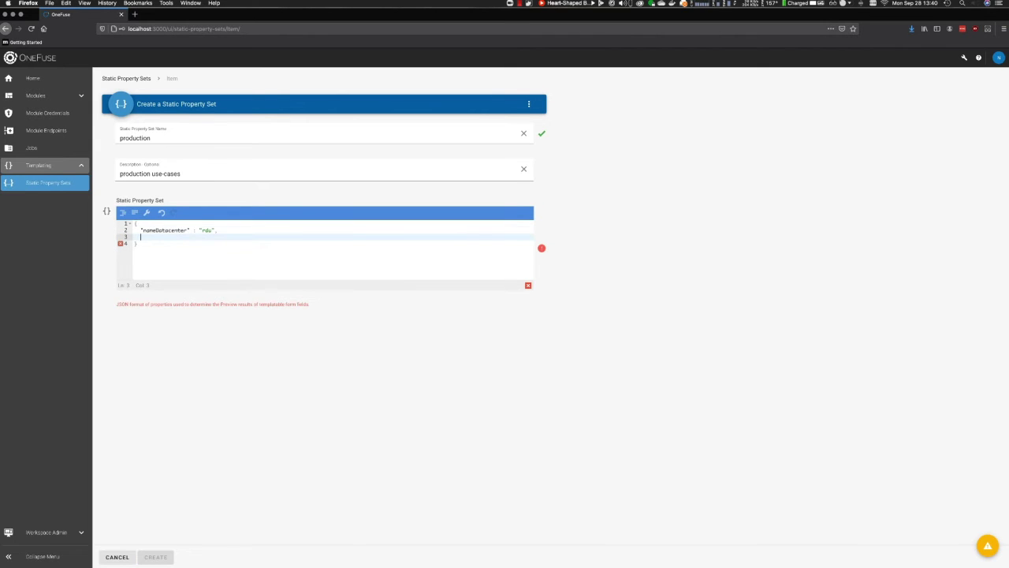
text("nameEnv" : "rp)
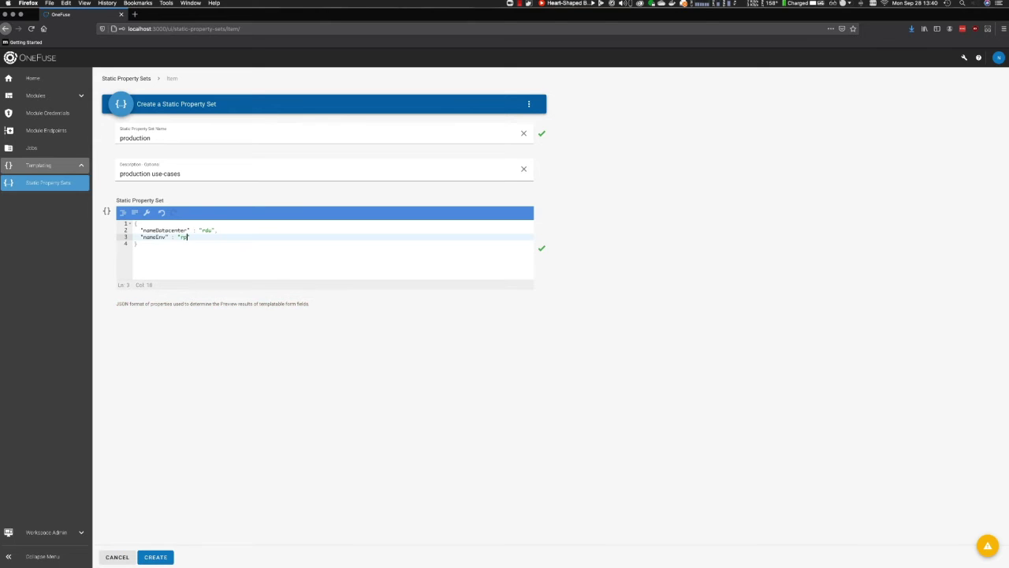
text(od",)
key(Return)
Add the properties nameOs with value "l" and nameApp with value "app" below nameEnv in the JSON.
text("nameOs" : )
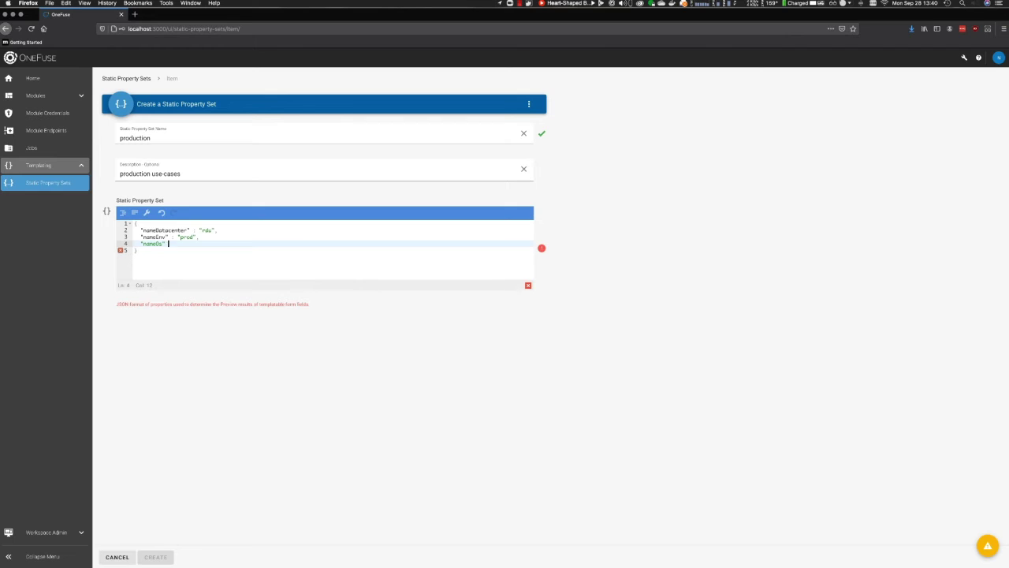
text("l",)
key(Return)
text("na)
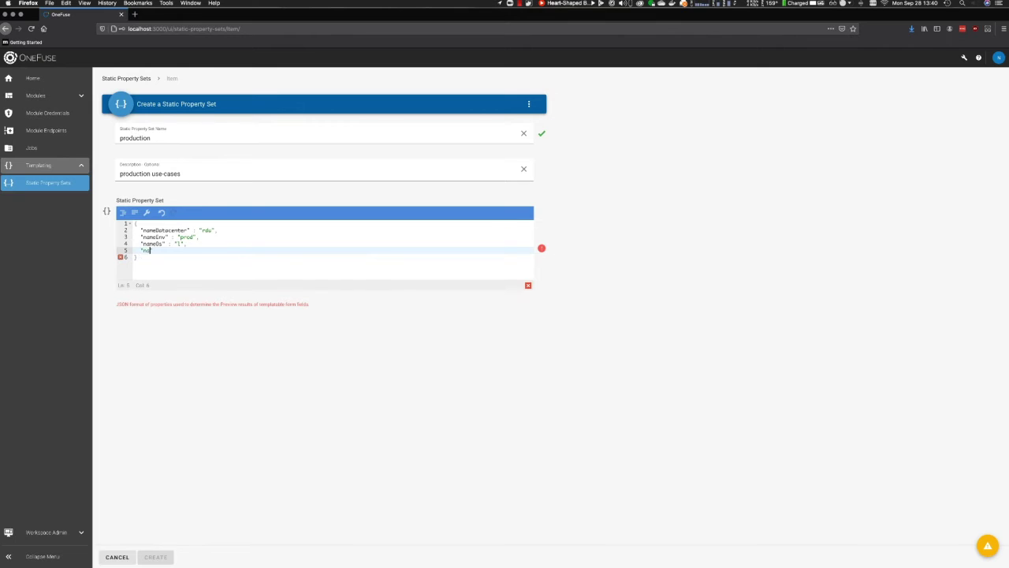
text(meApp" :   "app",)
key(Return)
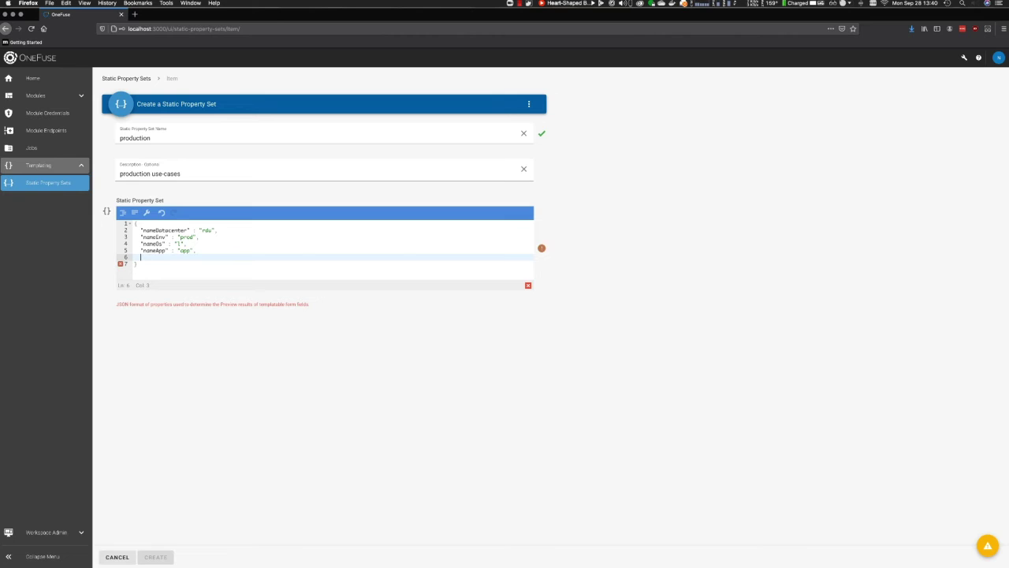
Add nameDomain "cloudbolt.io" and nameLocation "rdu" to the JSON, and create the production property set.
text("nameDomain" : "cloudbolt)
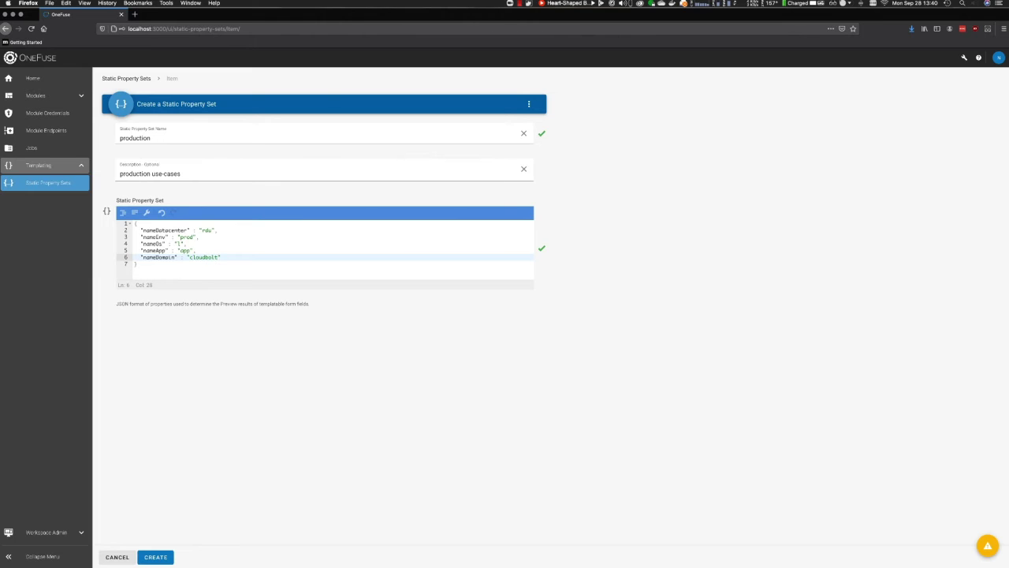
text(.io",)
key(Return)
text("name)
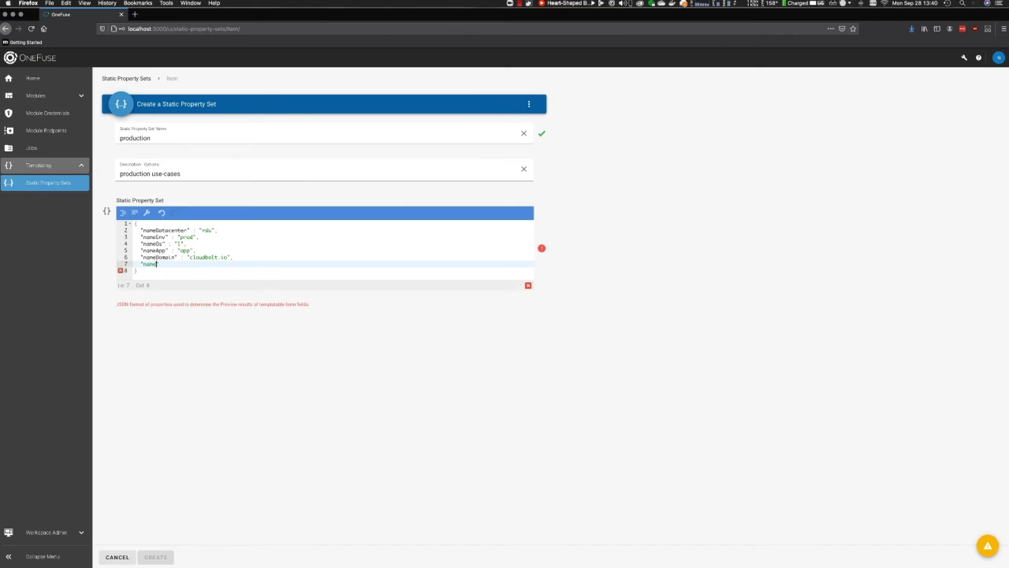
text(Location" : "rdu)
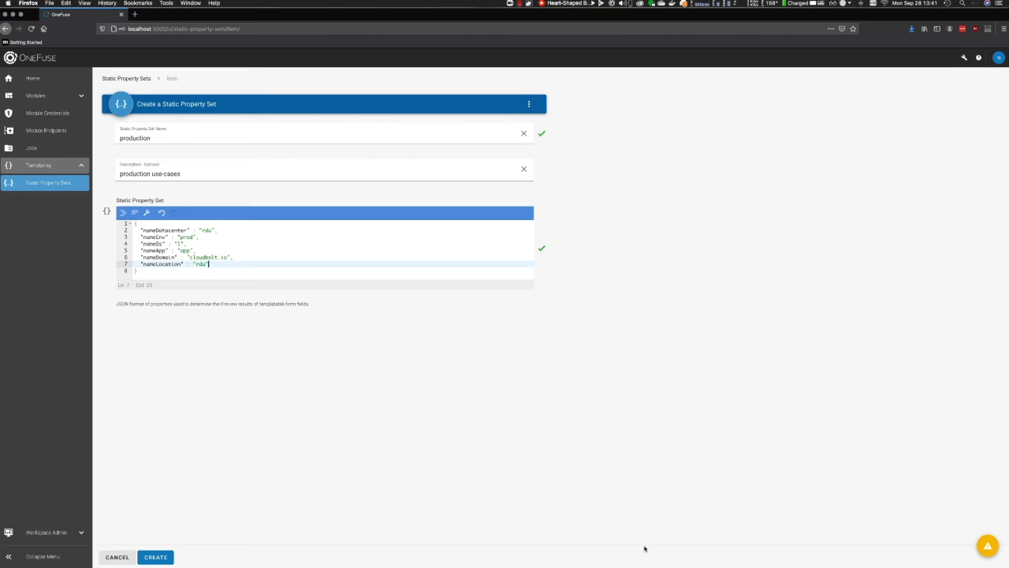
click(153, 556)
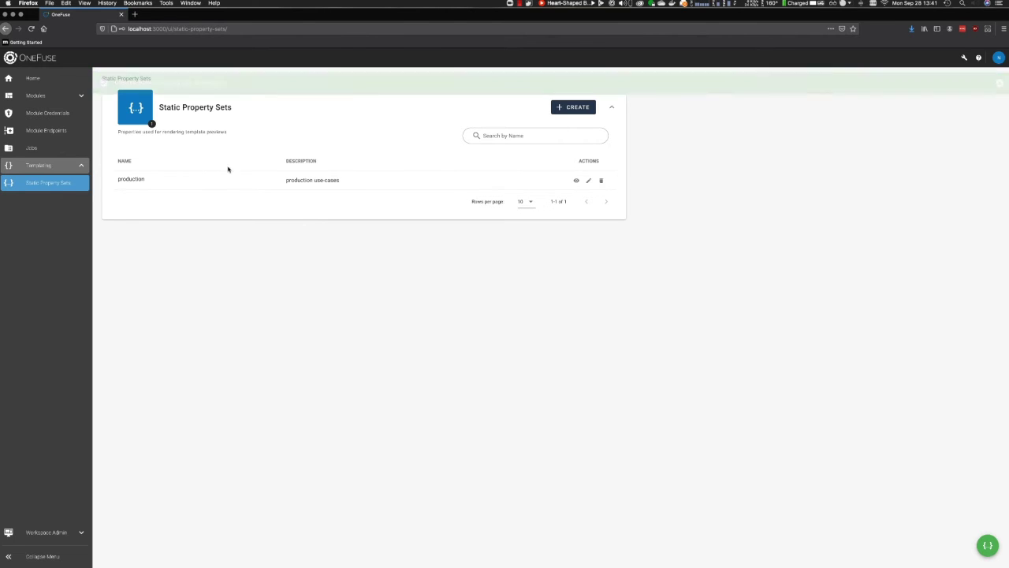
Review the active static property set with production selected, and search its properties for "rdu".
click(988, 550)
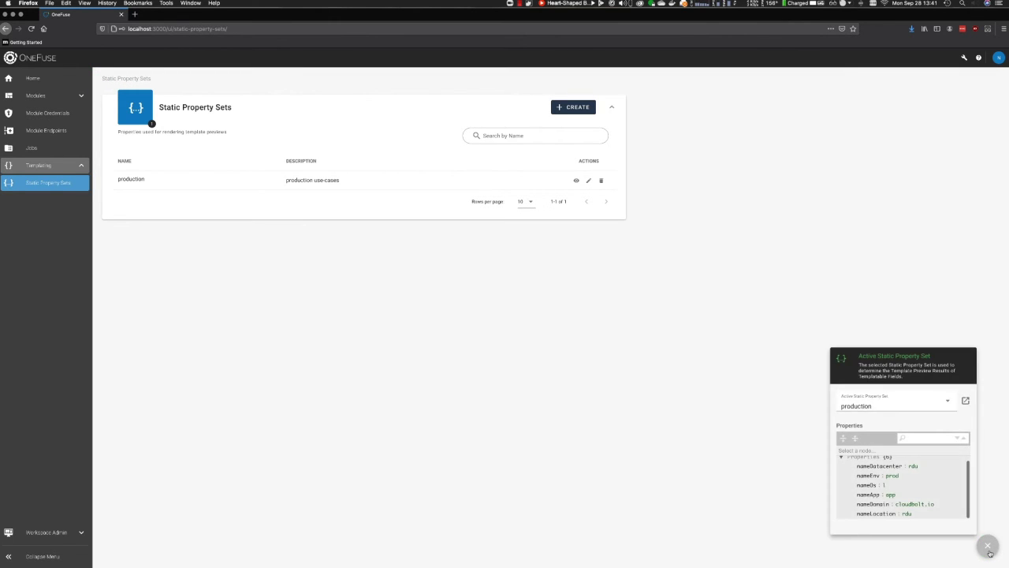
click(940, 405)
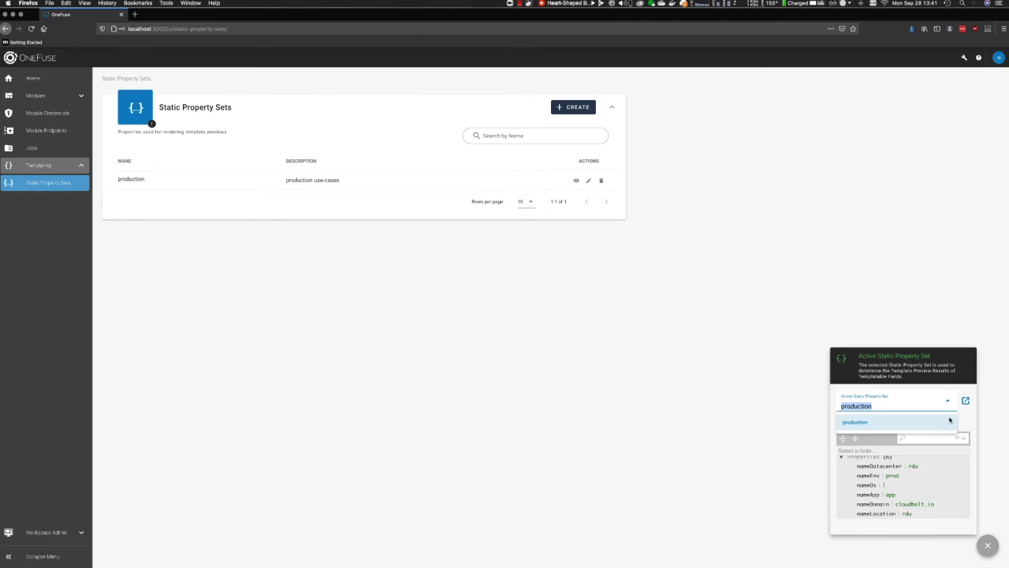
click(950, 421)
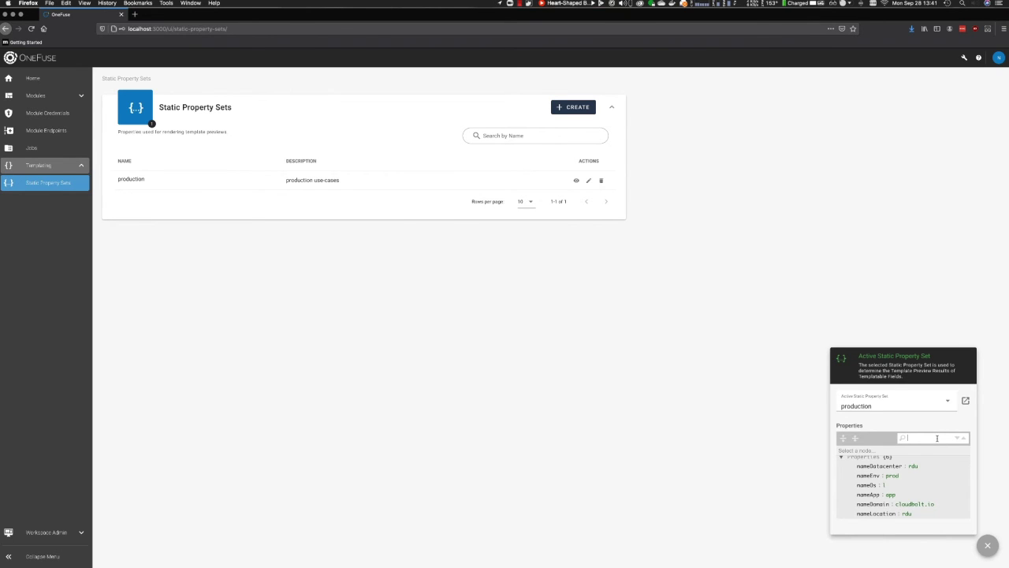
text(rc)
text(u)
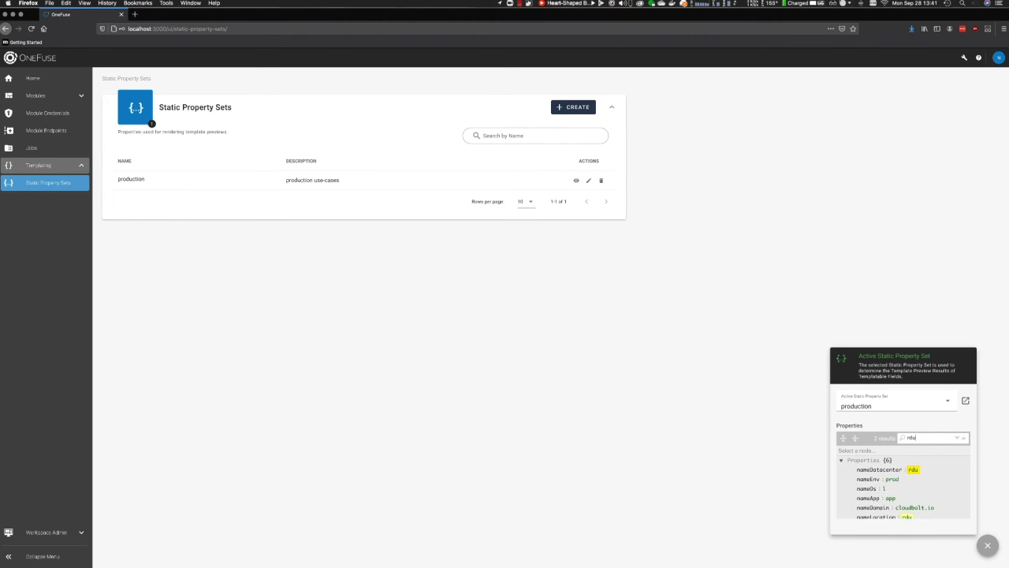
scroll(939, 473, down, 1)
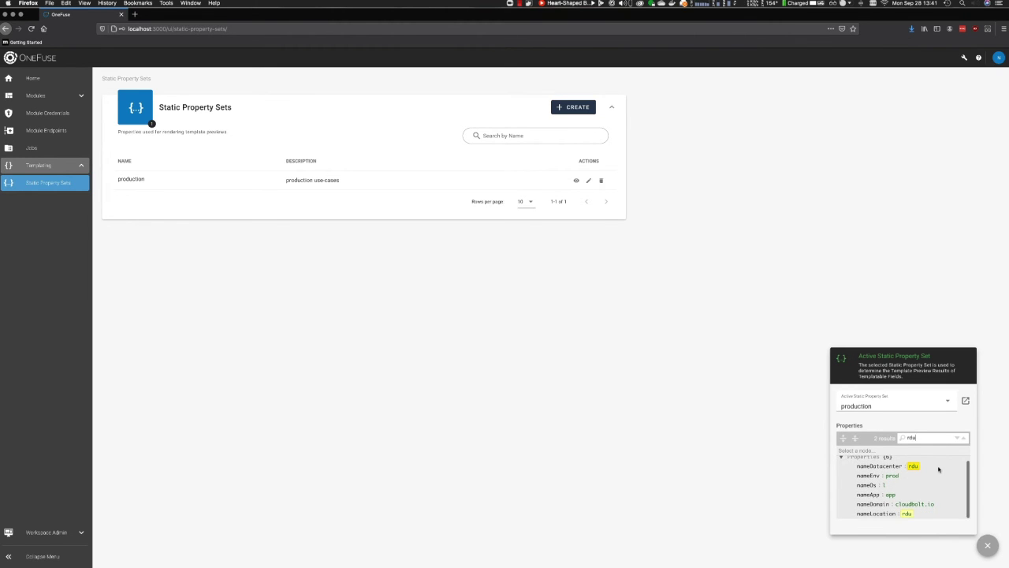
click(987, 545)
Start another static property set named "development" with the description "development use-cases".
click(578, 110)
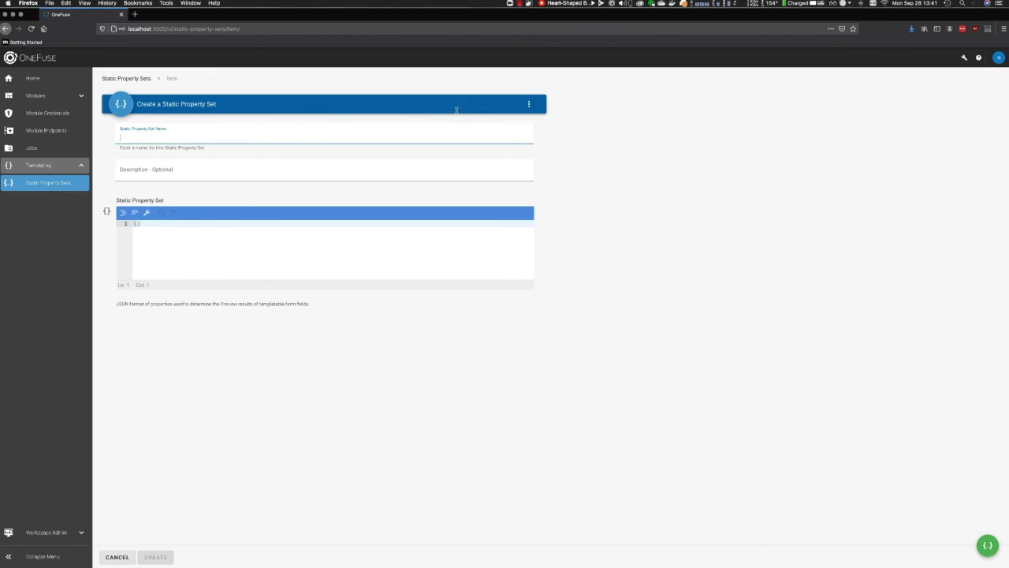
text(development)
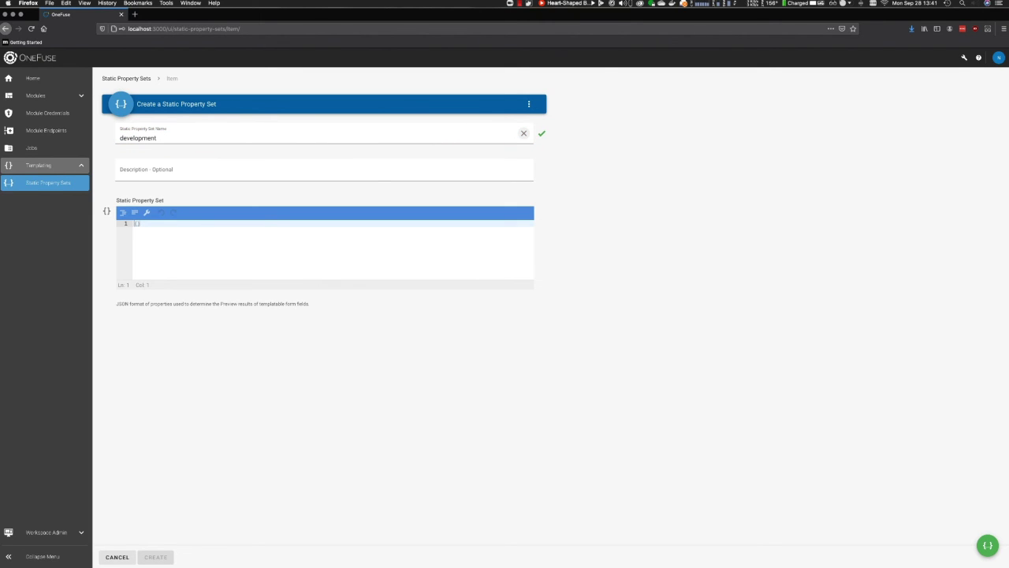
click(427, 164)
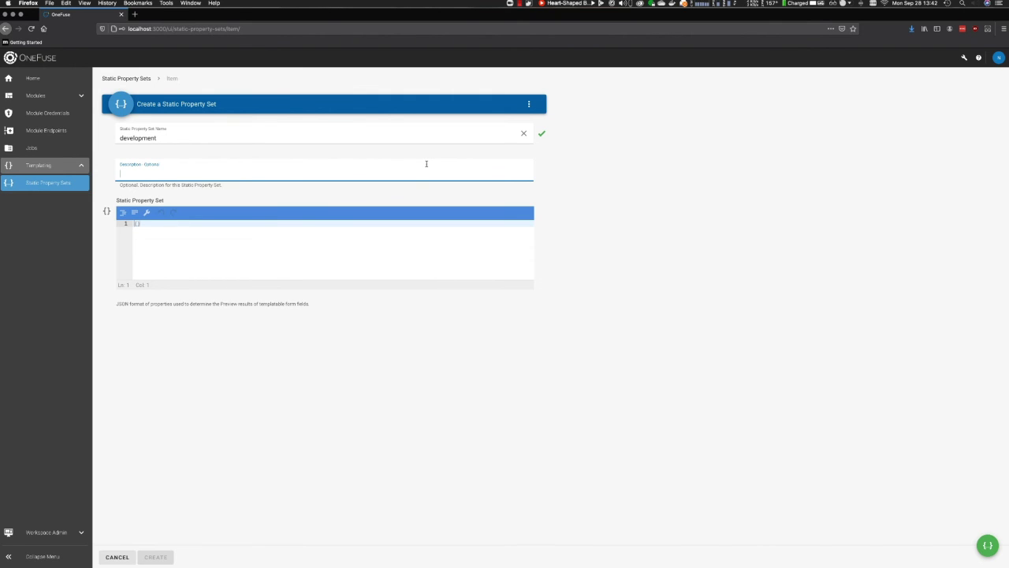
text(de)
text(velopment use-cases)
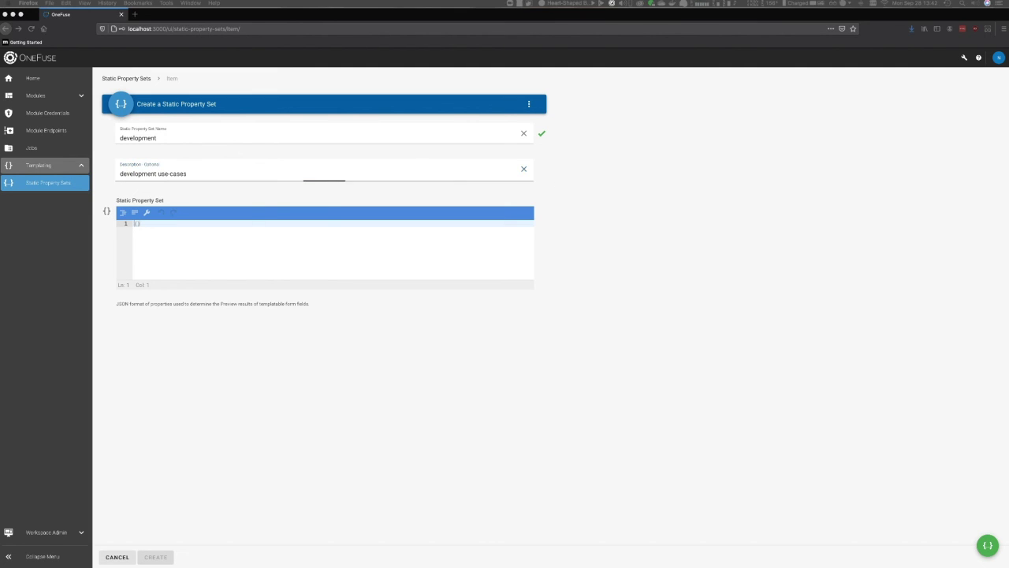
Fill the JSON with nameDatacenter "pdx", nameEnv "dev", nameOs "l", nameApp "app", nameDomain "cloudbolt.io" and nameLocation "pdx", and create the development set.
click(136, 224)
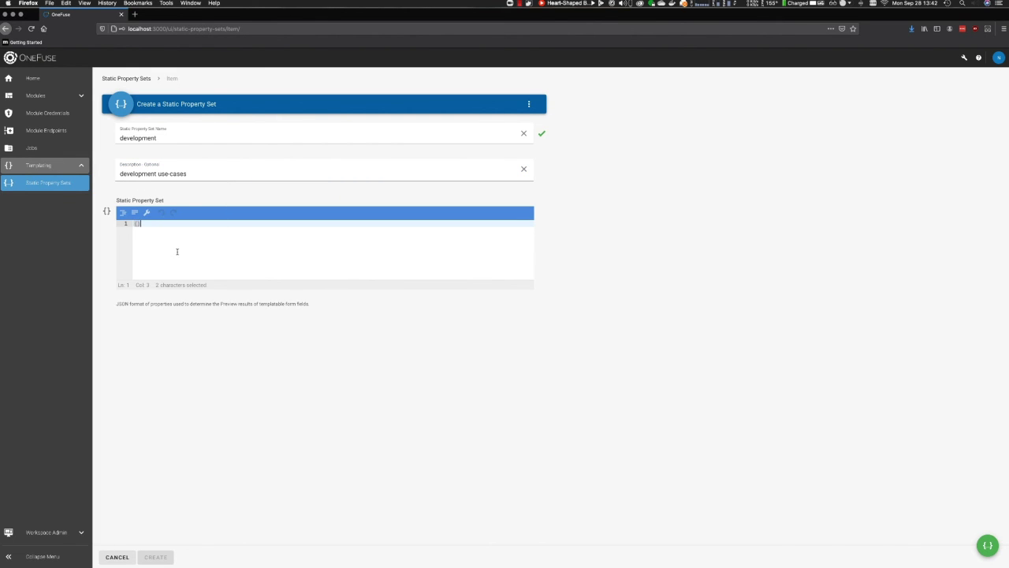
text({   "nameDatacenter": "pdx",   "nameEnv": "dev",   "nameOs": "l",   "nameApp": "app",   "nameDomain": "cloudbolt.io",   "nameLocation": "pdx" })
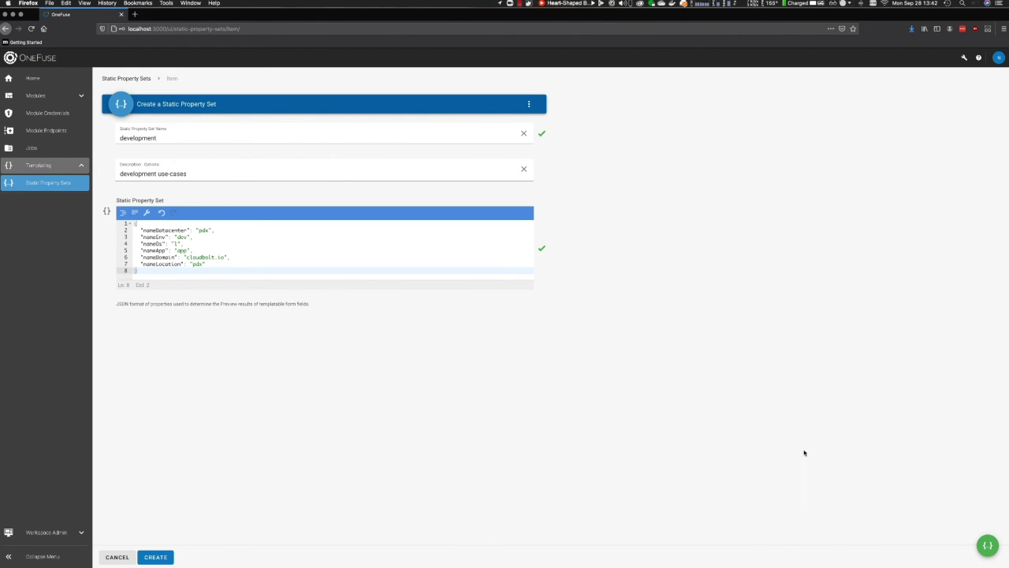
click(175, 555)
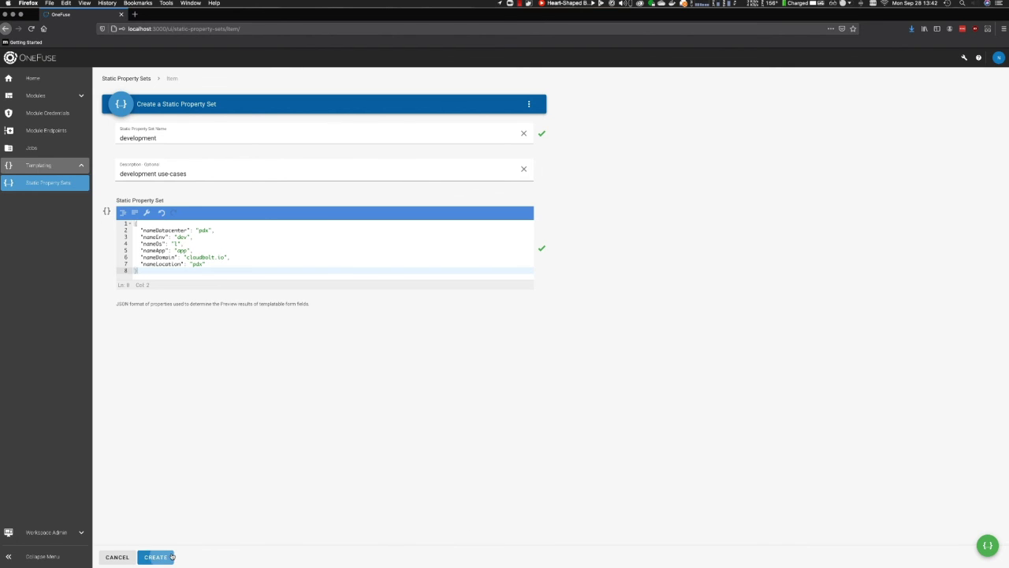